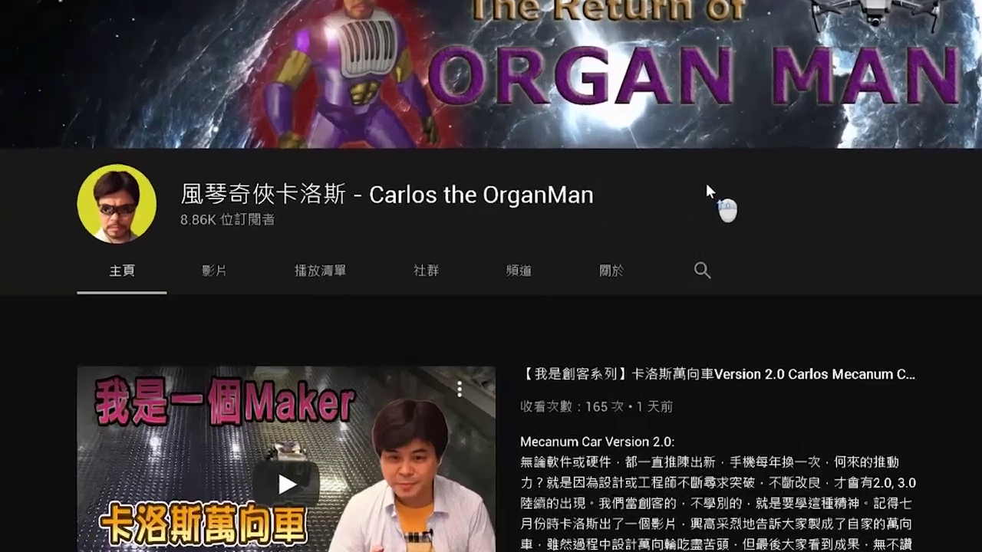
Step: Open the Mecanum car Version 2.0 video from the channel and like it
scroll(656, 238, down, 3)
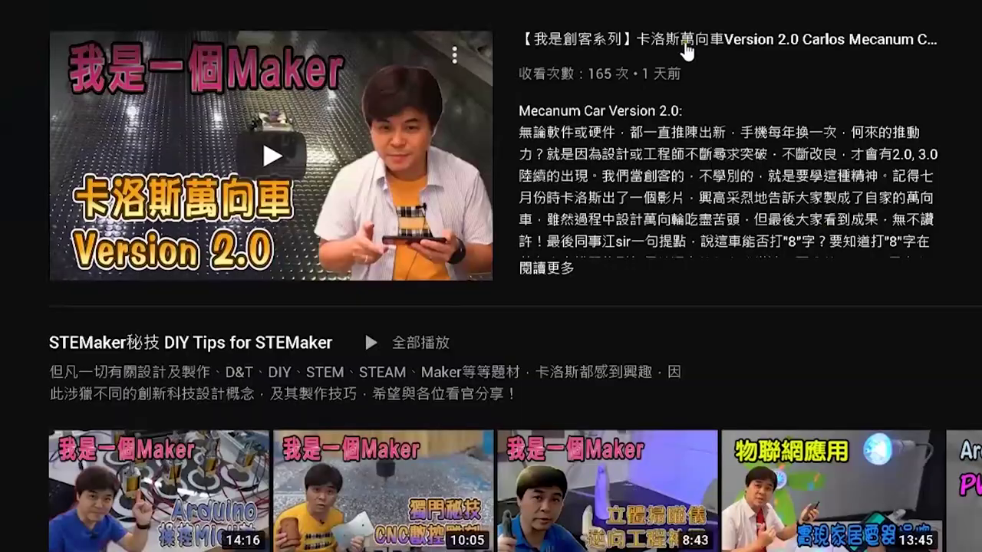
click(686, 52)
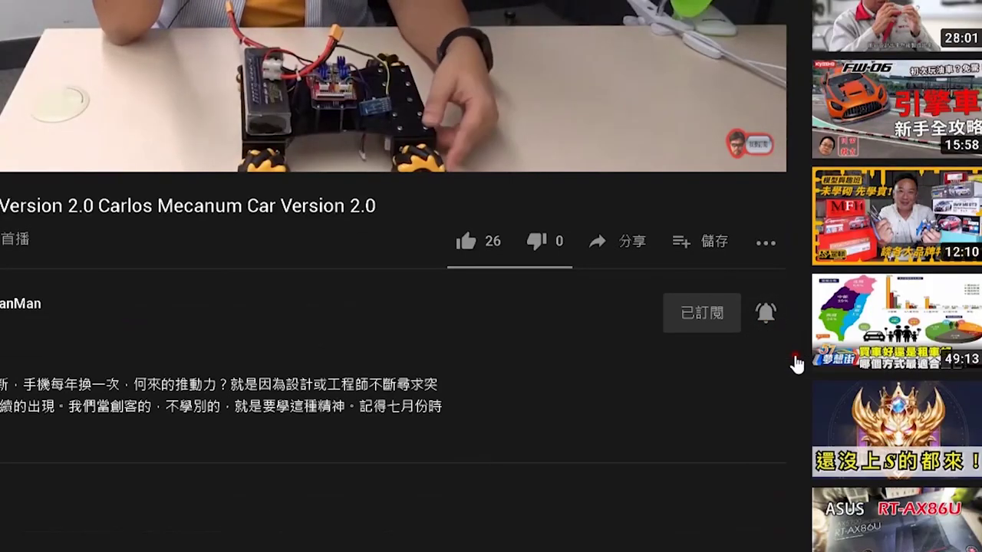
click(464, 244)
scroll(285, 277, down, 5)
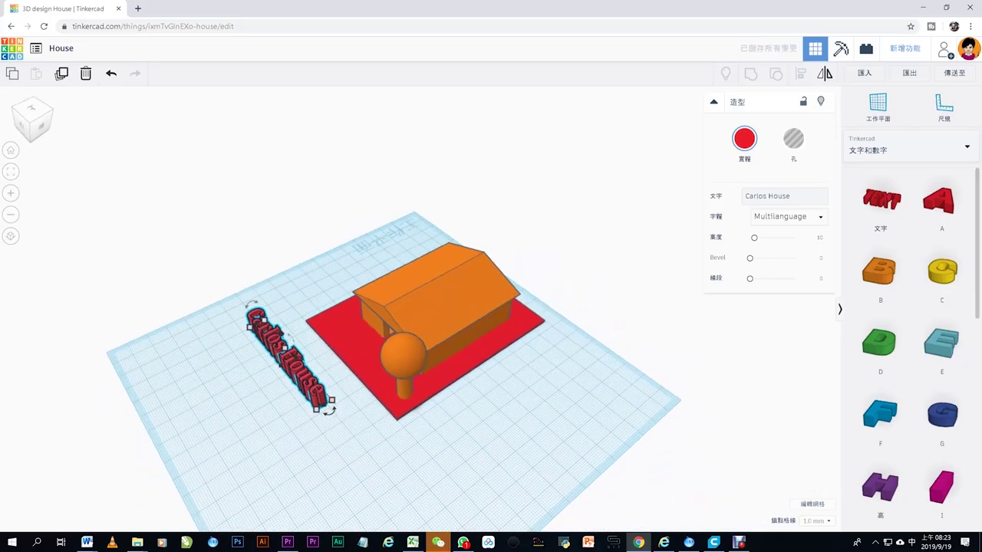
scroll(429, 292, up, 2)
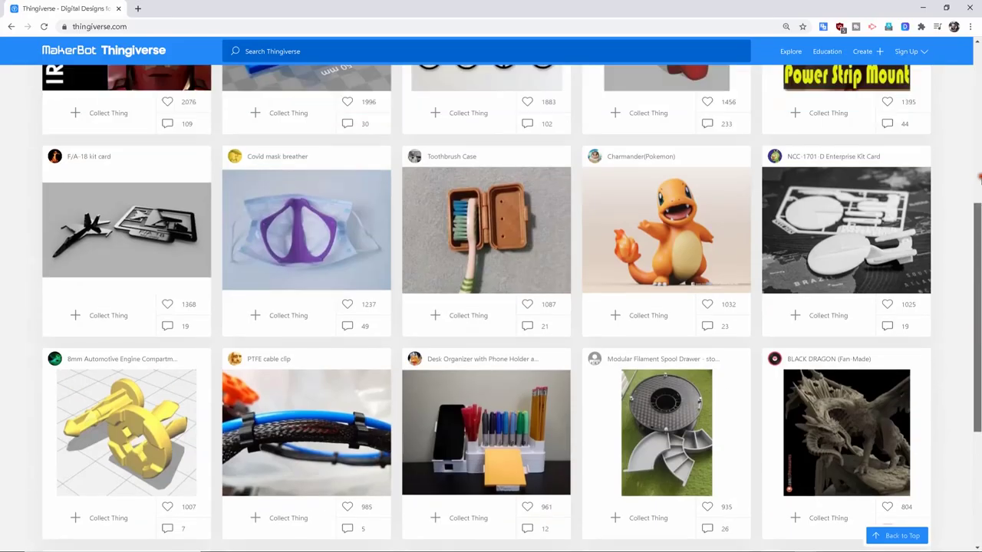
Step: Scroll through the popular things on the Thingiverse home page
scroll(491, 307, up, 5)
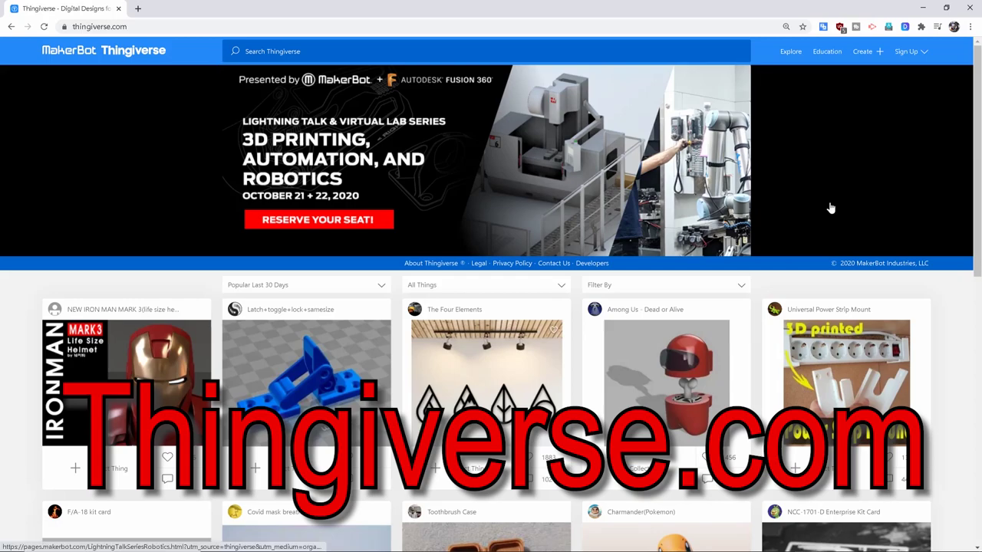
scroll(831, 208, down, 4)
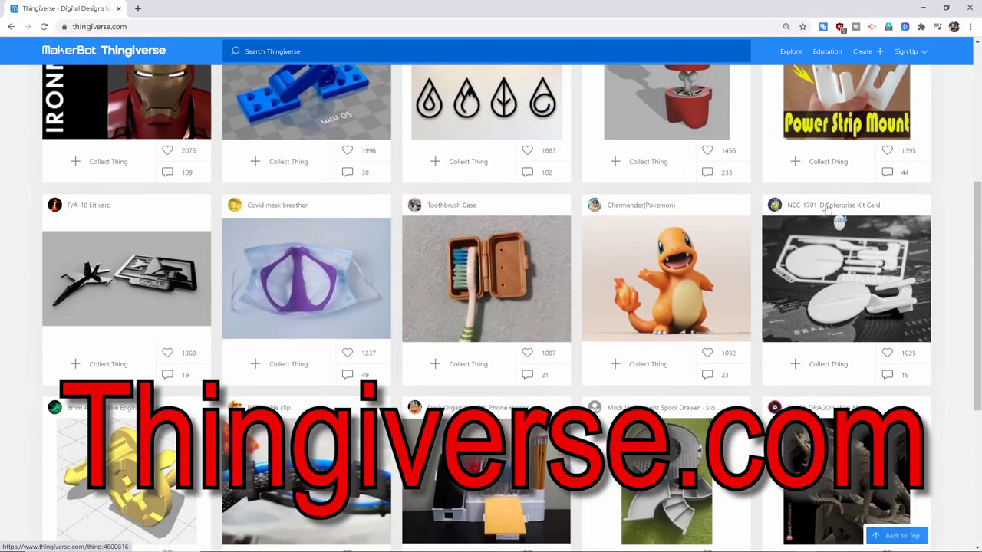
scroll(828, 209, down, 3)
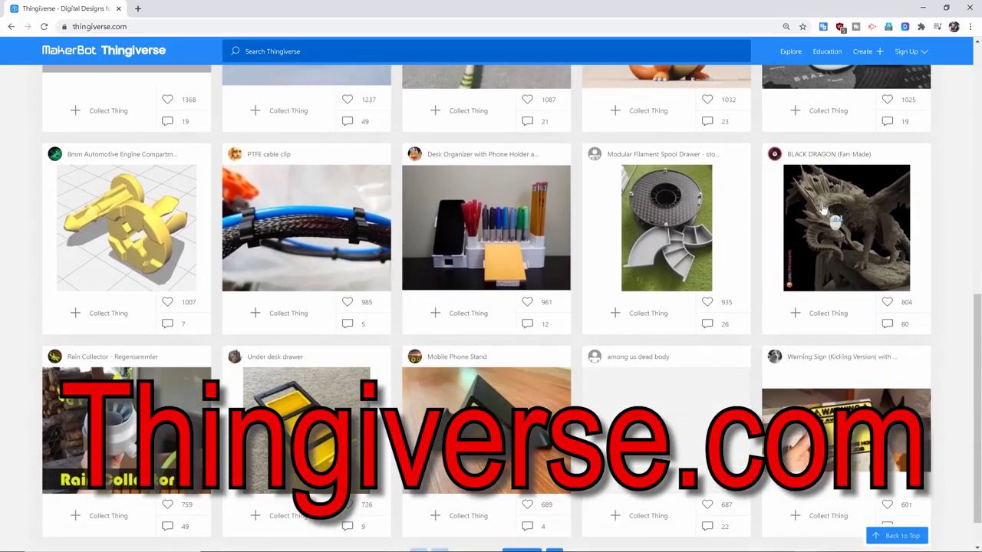
scroll(823, 209, down, 1)
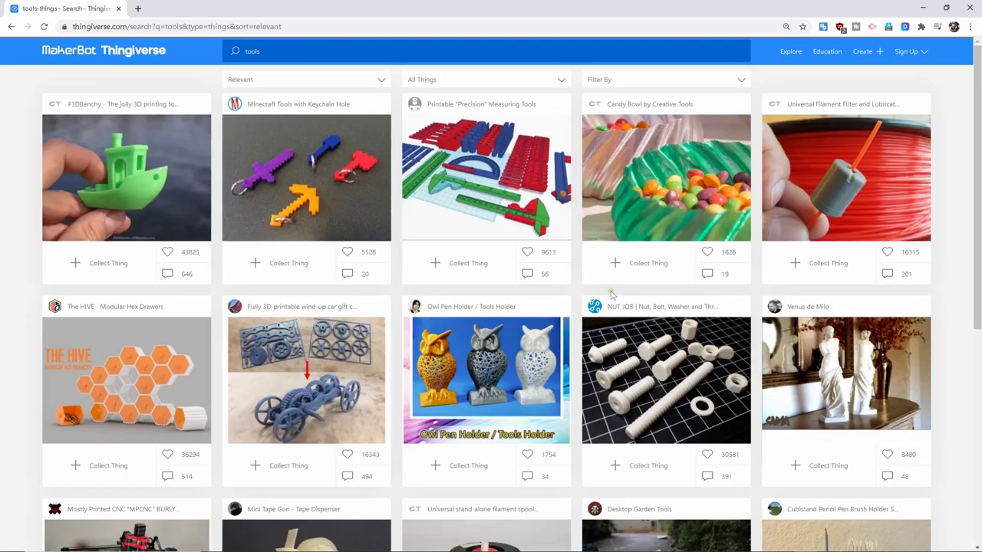
scroll(612, 294, down, 2)
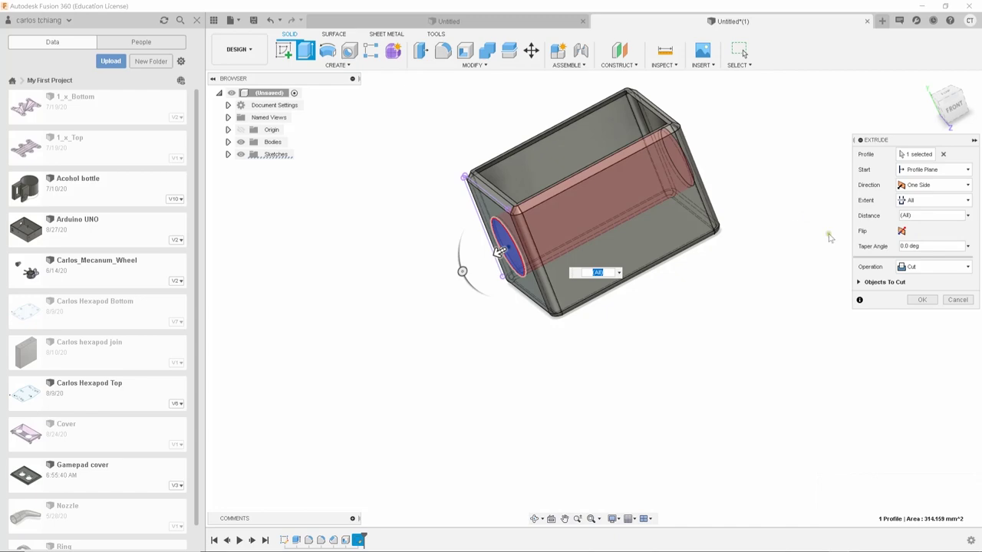
Step: Confirm the cut through the box wall and orbit the Midi Box to front, top and corner views
click(922, 300)
shift+middle_drag(698, 245, 710, 131)
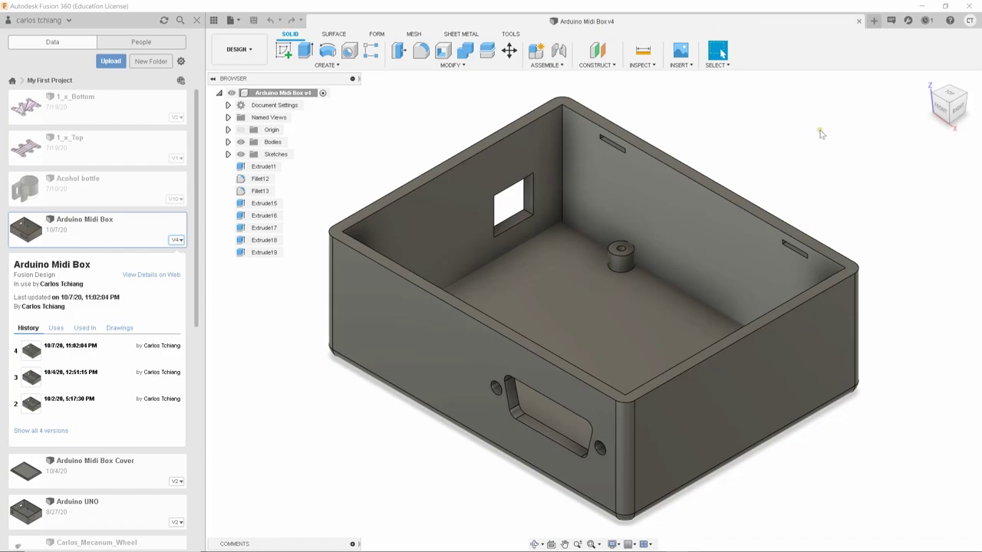
shift+middle_drag(820, 134, 838, 228)
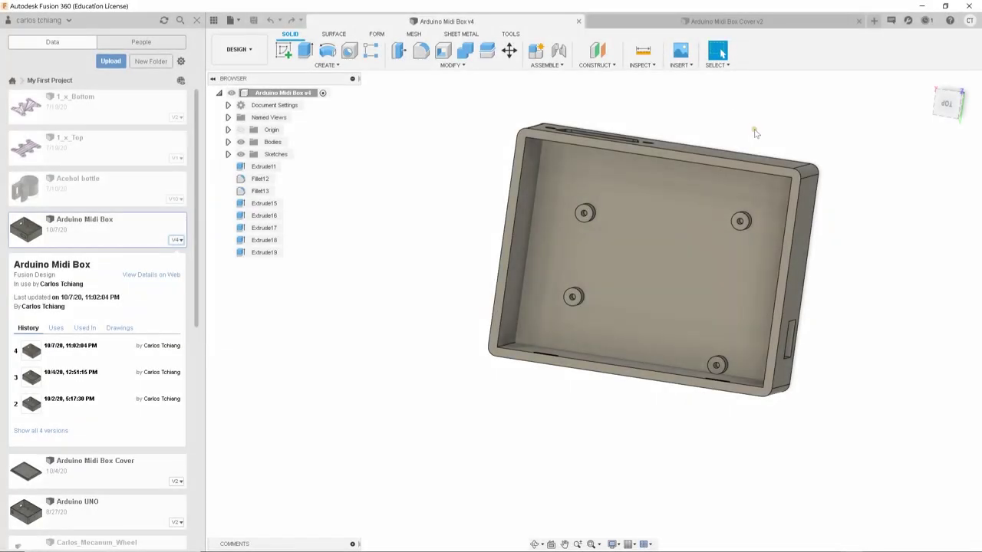
shift+middle_drag(871, 279, 756, 395)
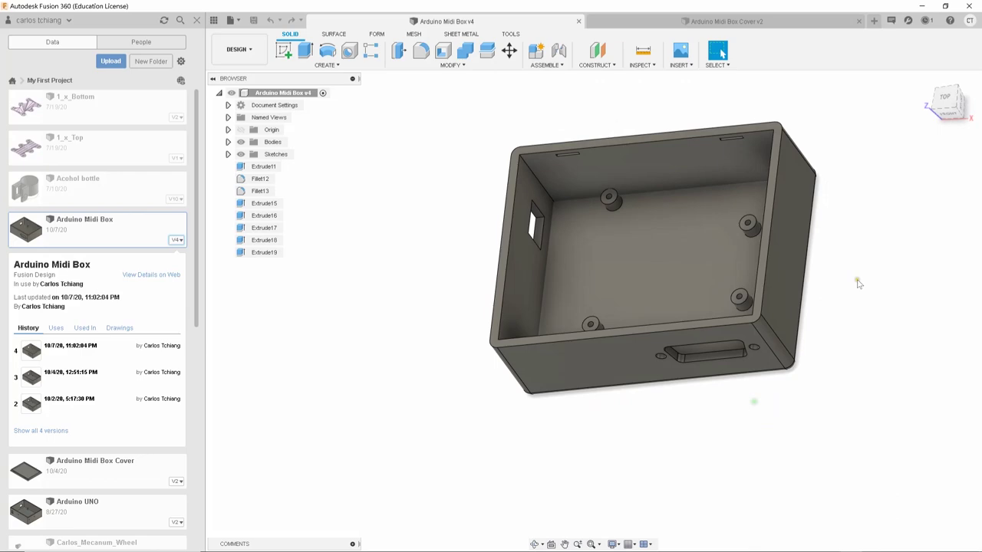
scroll(861, 285, up, 5)
shift+middle_drag(851, 240, 842, 385)
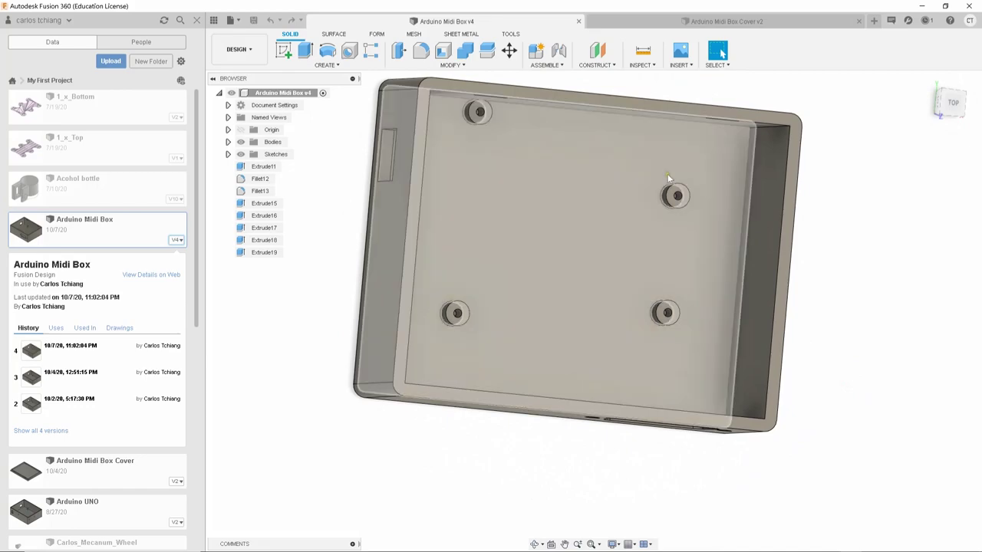
Step: Inspect the box's front wall and slot, then orbit the Arduino Midi Box Cover v2 tray
shift+middle_drag(444, 449, 442, 489)
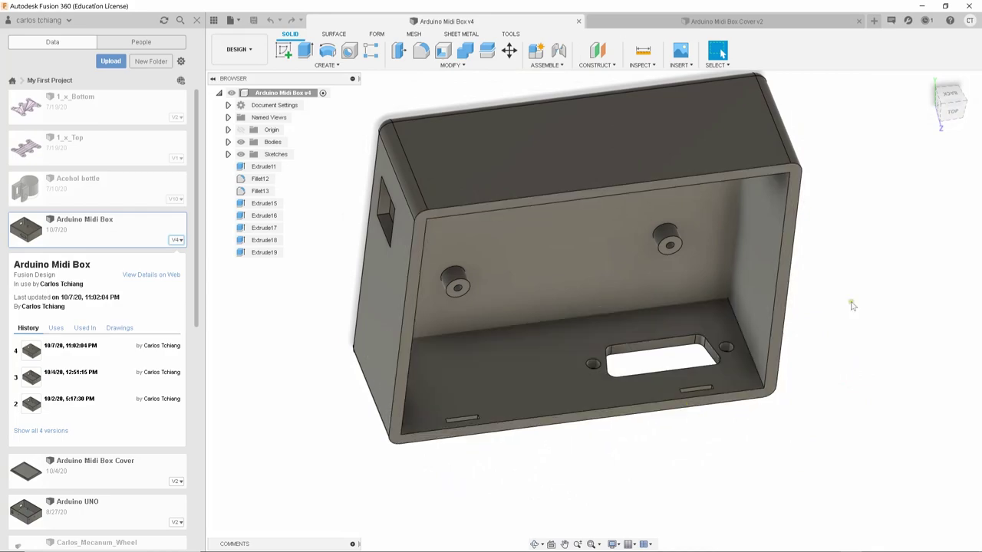
click(764, 21)
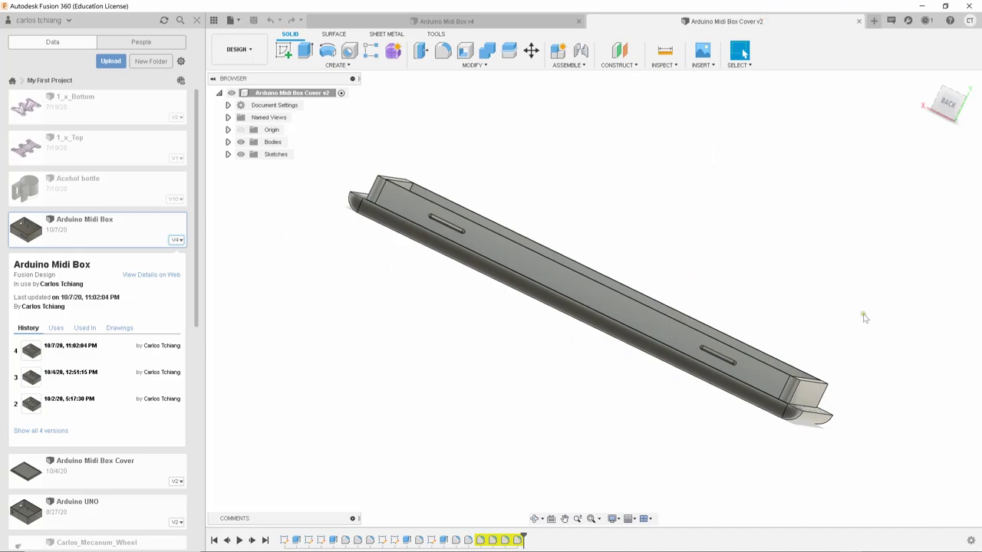
shift+middle_drag(865, 314, 729, 233)
Step: Load Arduino Midi Box Cover v2.stl onto Cura's build plate and orbit to inspect it
shift+middle_drag(434, 240, 477, 211)
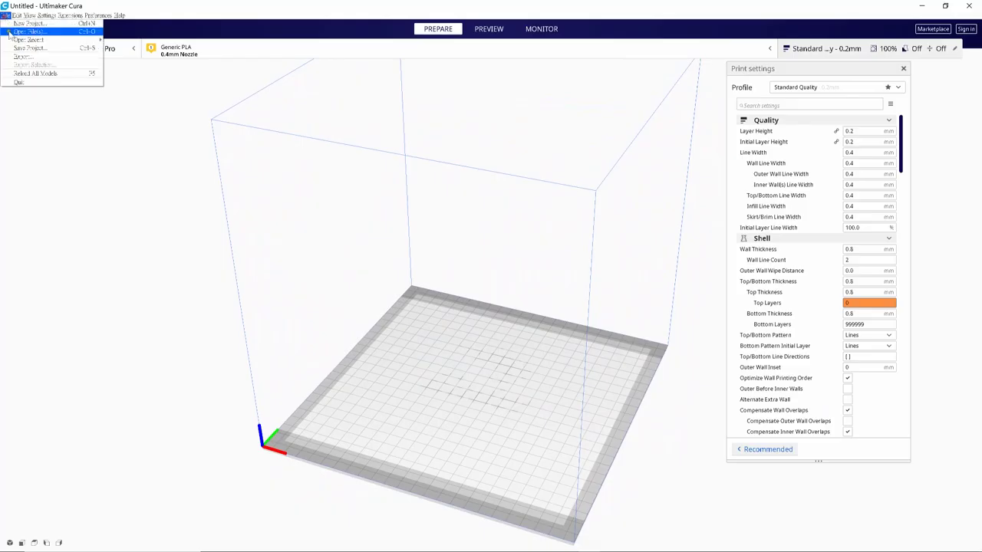
click(15, 33)
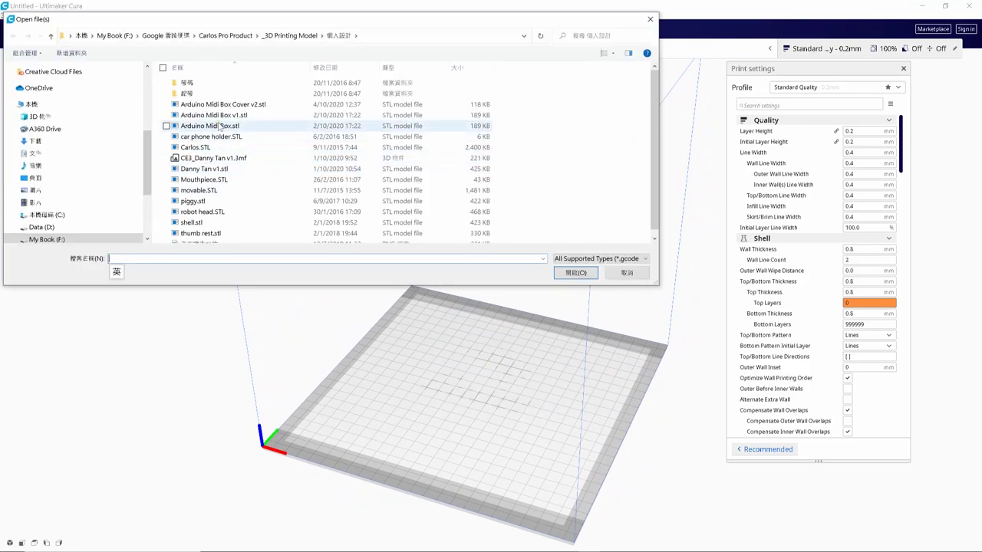
double_click(221, 105)
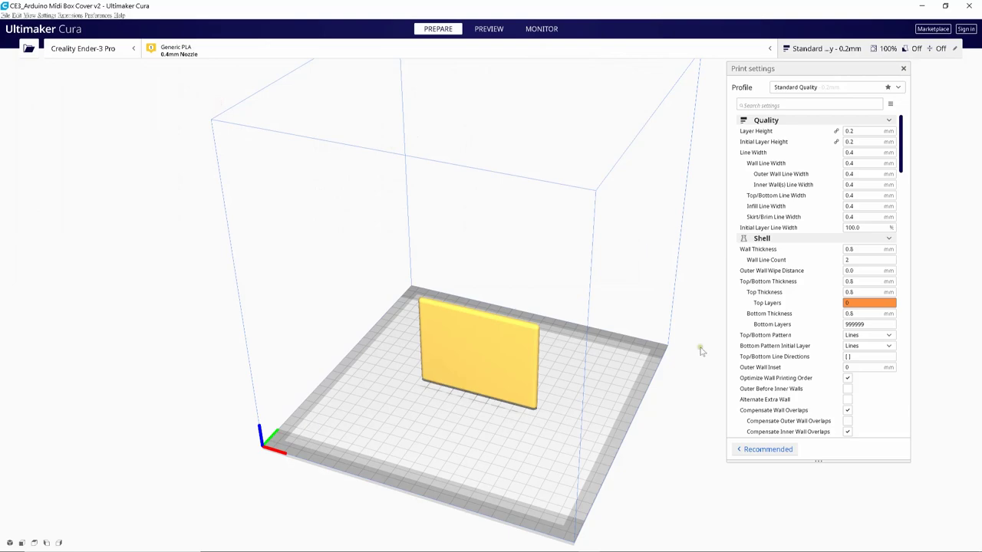
right_drag(701, 438, 644, 426)
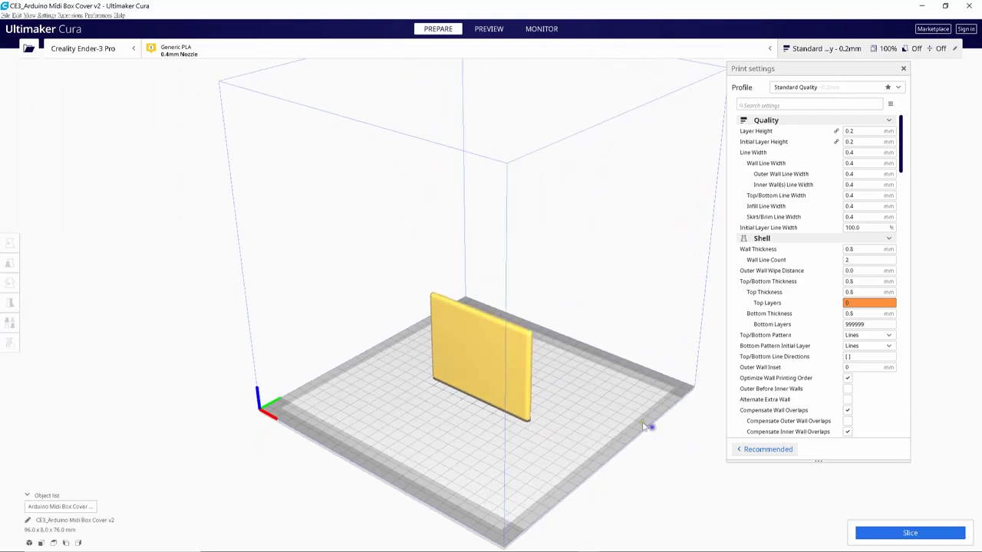
Step: Rotate the cover 90° so it lies flat, measuring 96.0 x 76.0 x 8.0 mm
click(461, 386)
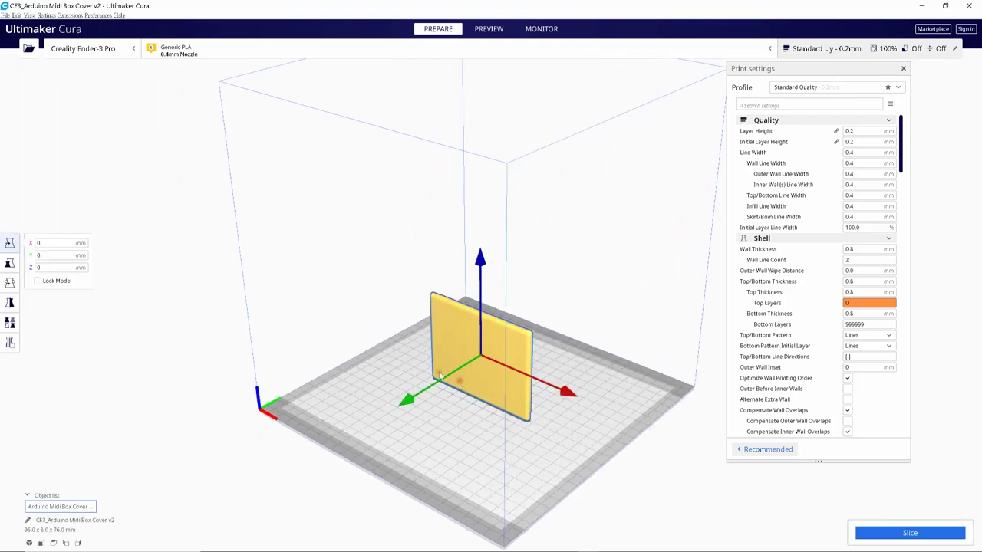
click(10, 283)
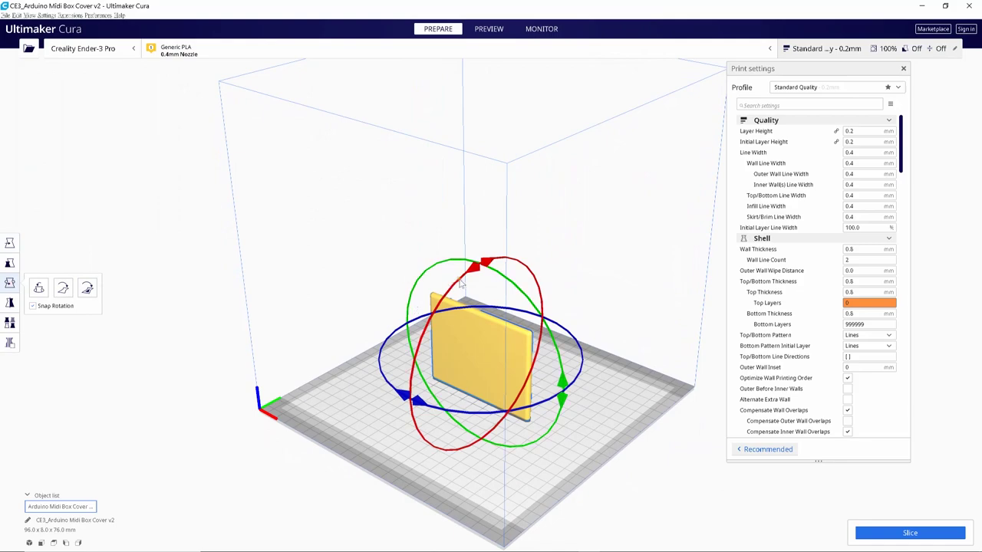
drag(474, 268, 408, 445)
click(689, 467)
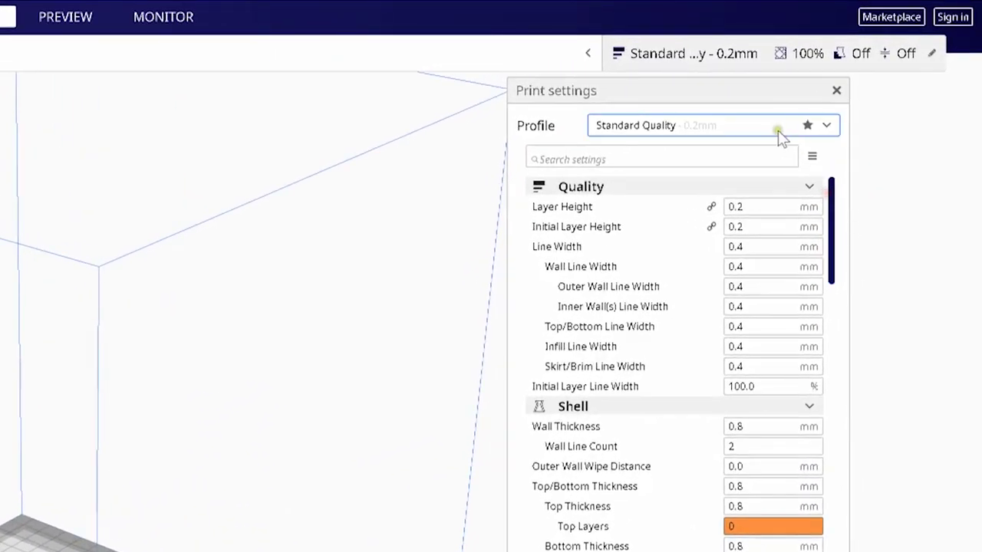
Step: Keep the Standard Quality 0.2 mm profile and limit settings visibility to Basic
click(773, 131)
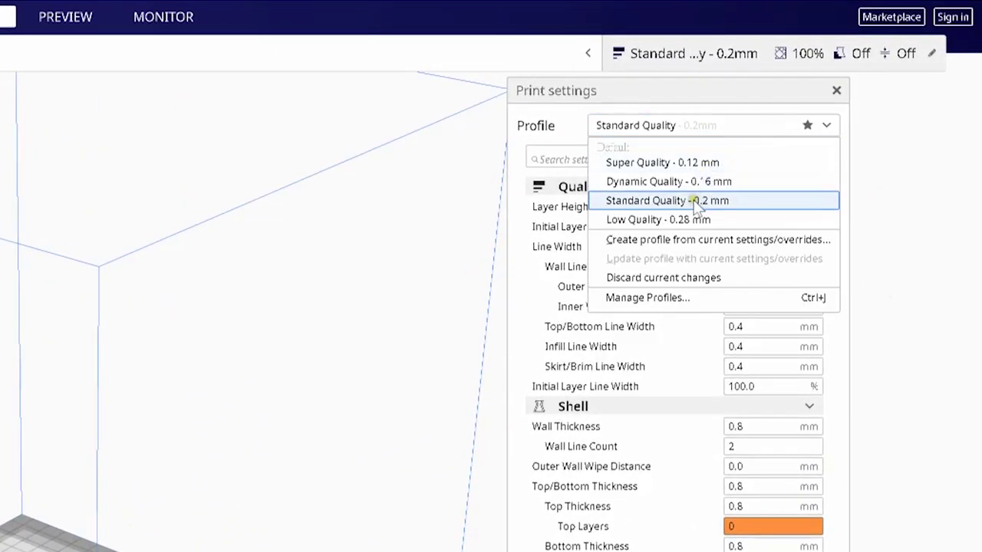
click(694, 201)
click(811, 158)
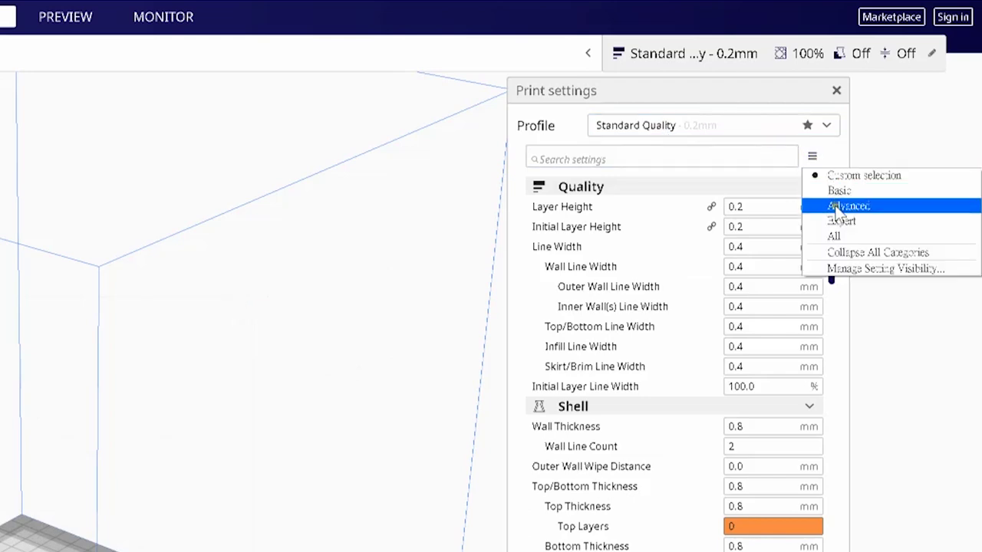
click(835, 237)
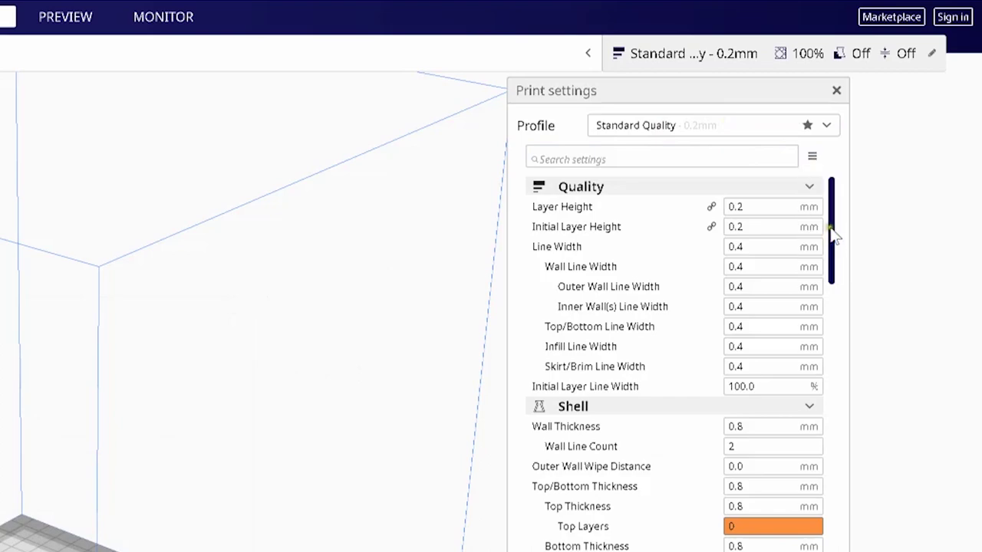
drag(832, 230, 844, 169)
click(818, 156)
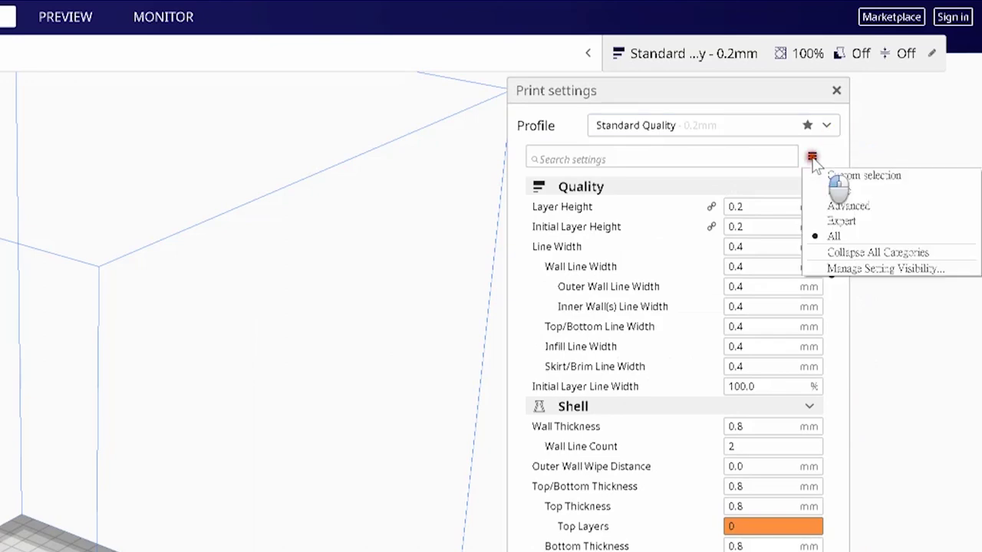
click(862, 190)
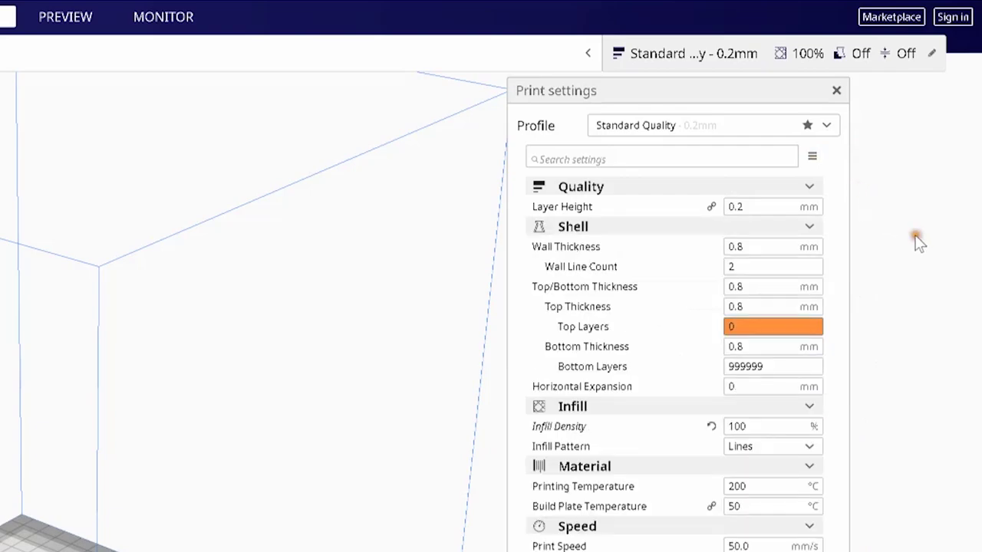
Step: Check 0.2 mm layer height, 100% infill, 200 °C printing and 50 °C build plate temperatures
click(754, 207)
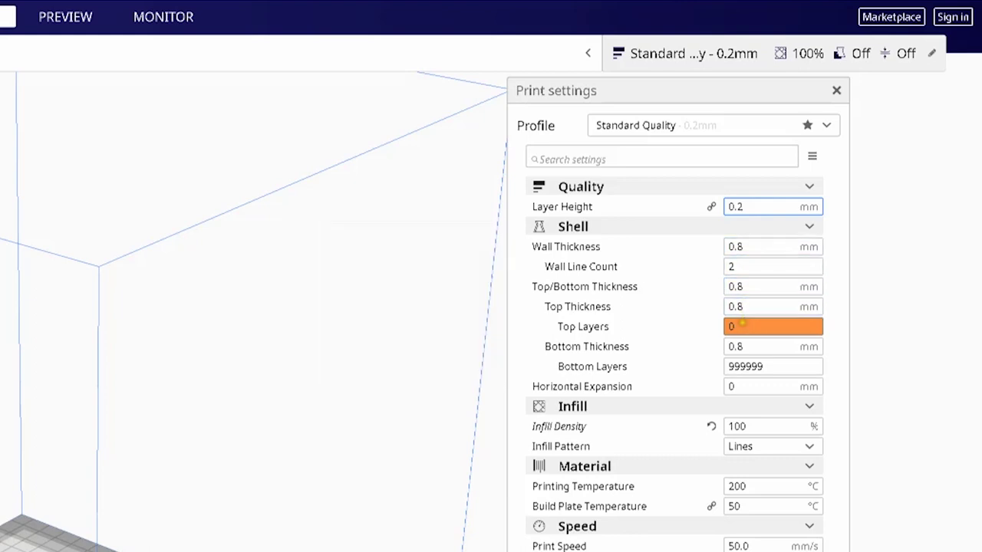
click(757, 428)
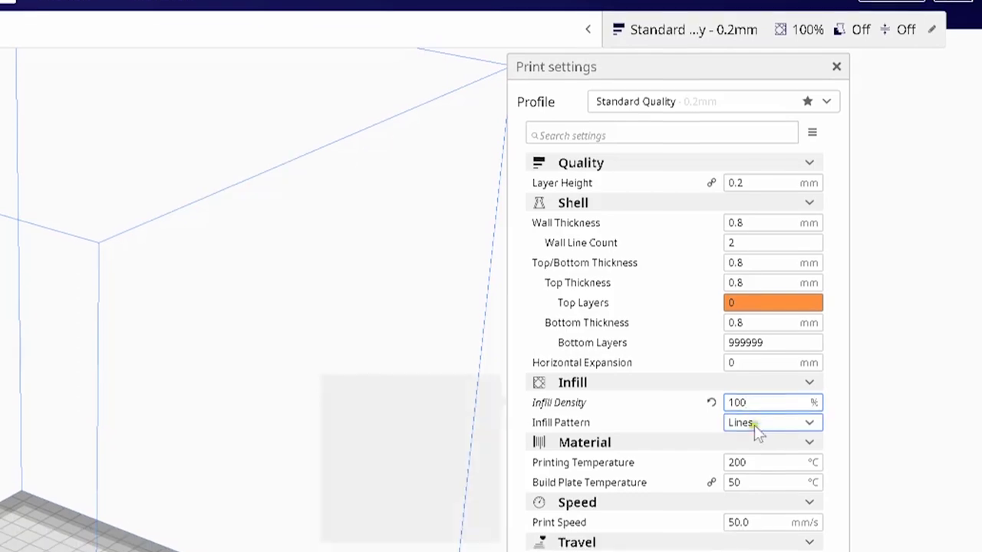
click(754, 486)
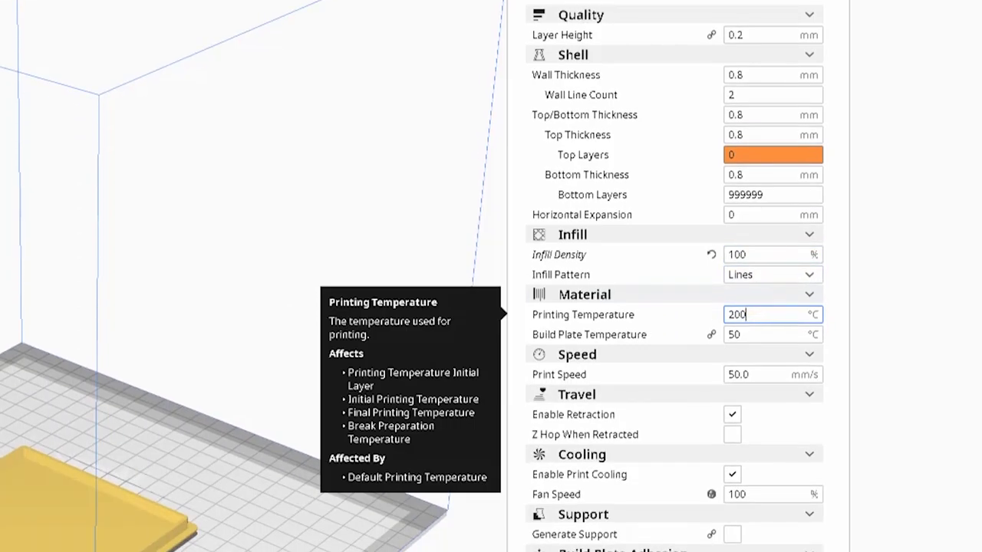
key(Tab)
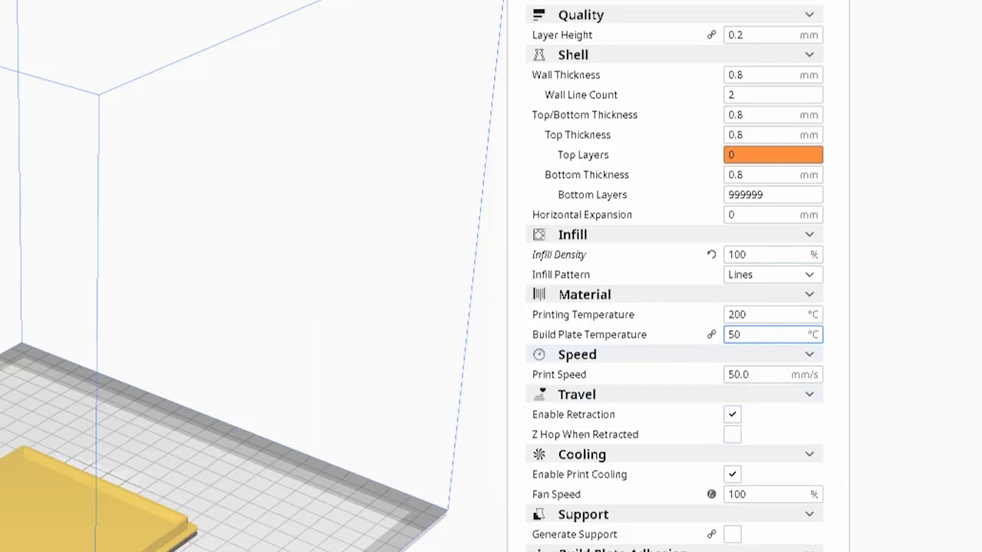
scroll(752, 479, down, 1)
scroll(751, 484, down, 5)
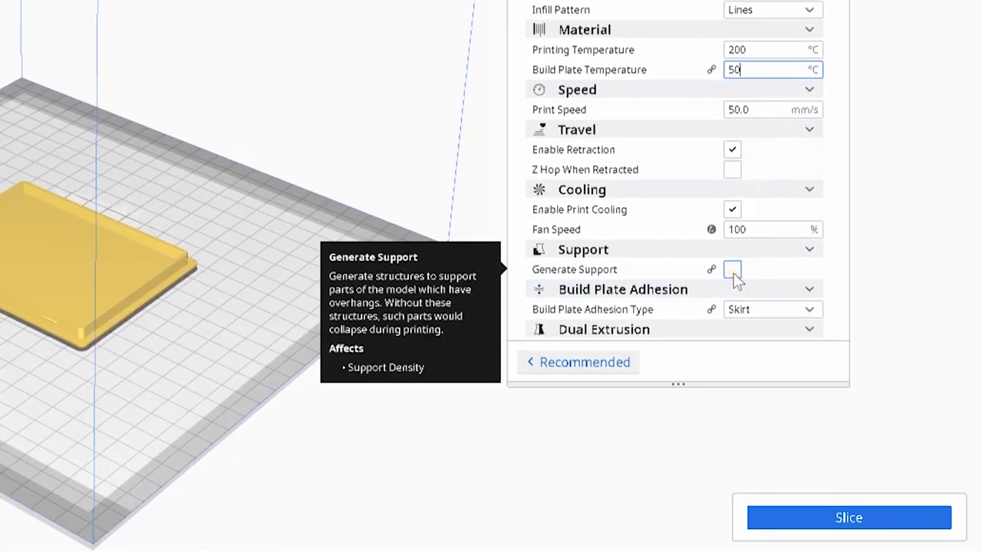
click(732, 273)
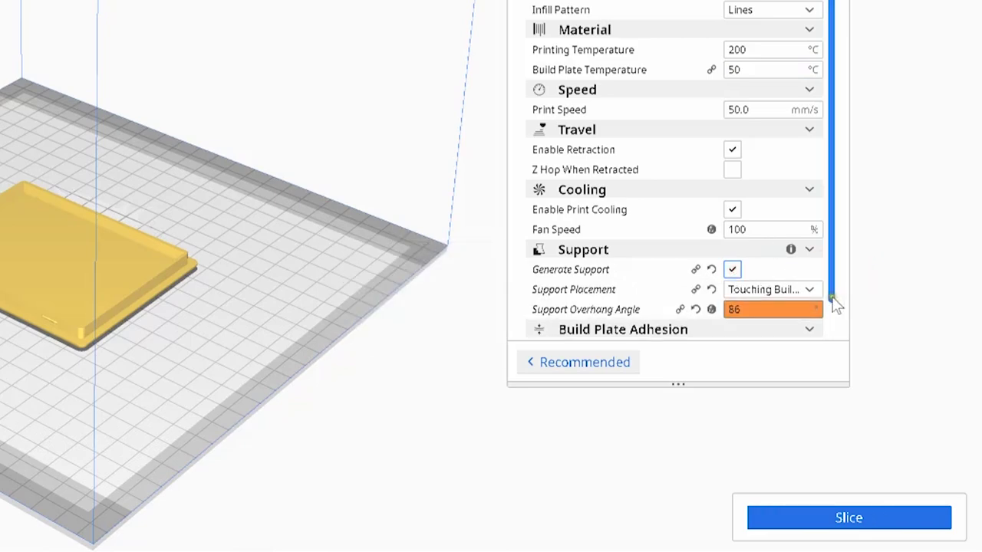
scroll(843, 314, down, 2)
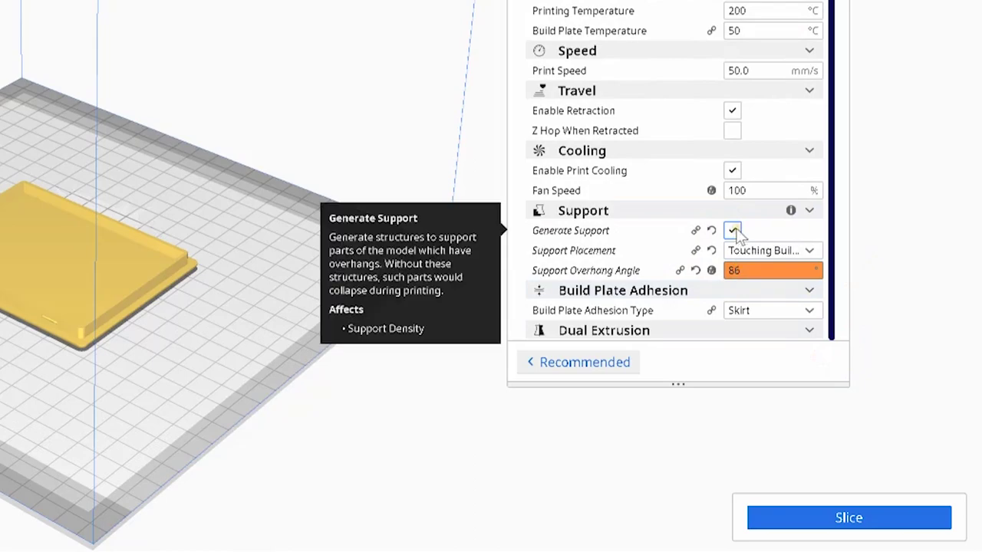
click(733, 231)
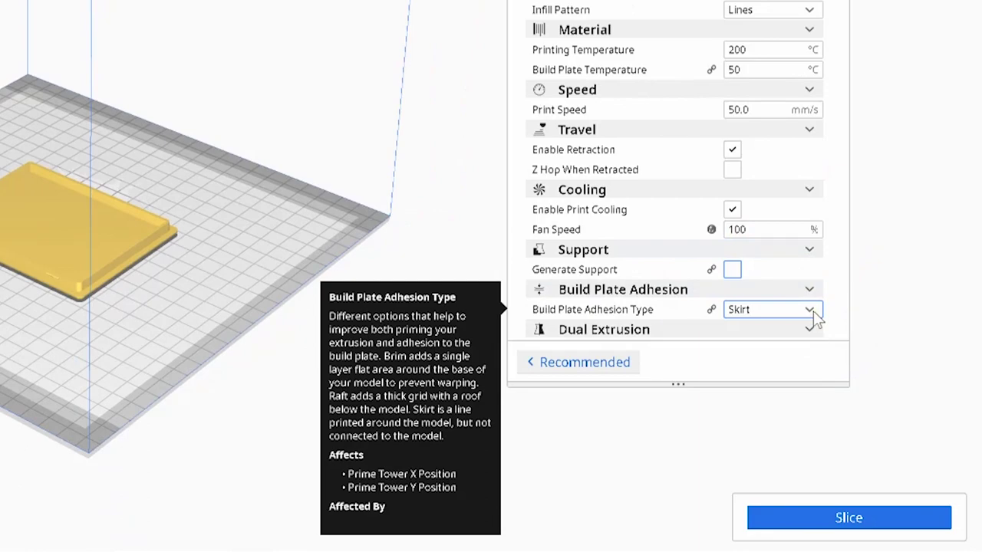
Step: Set Build Plate Adhesion Type to None and slice the Midi Box
click(811, 310)
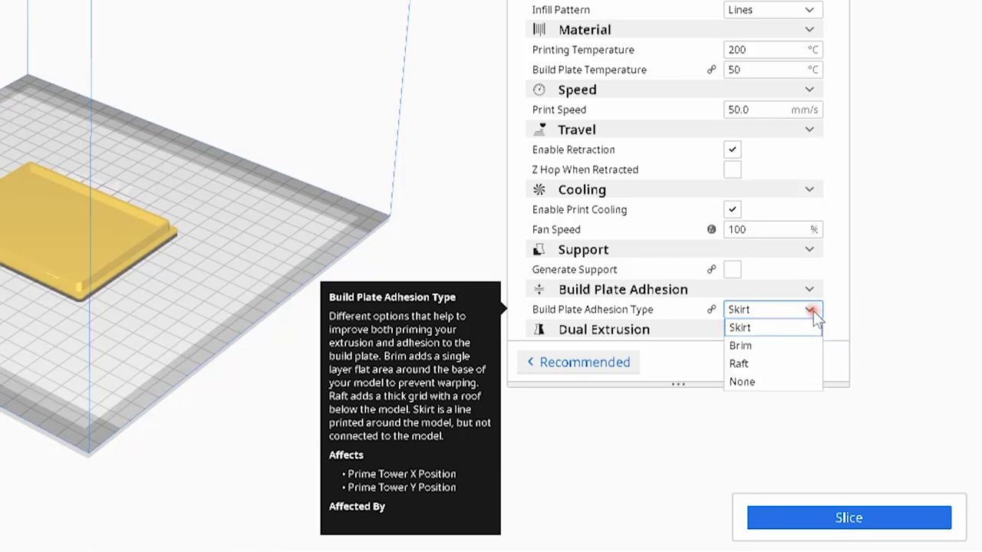
click(780, 367)
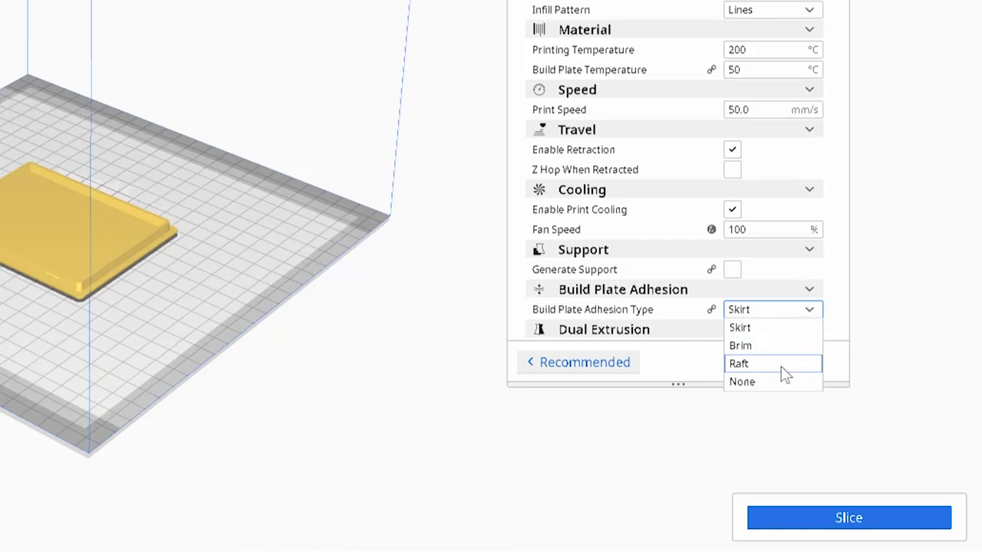
click(777, 382)
click(741, 452)
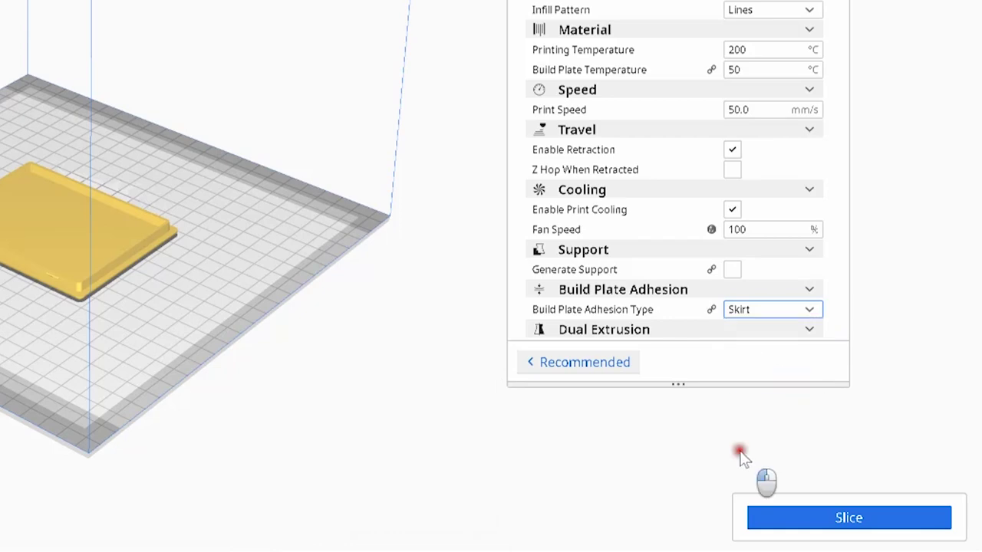
click(781, 311)
click(760, 384)
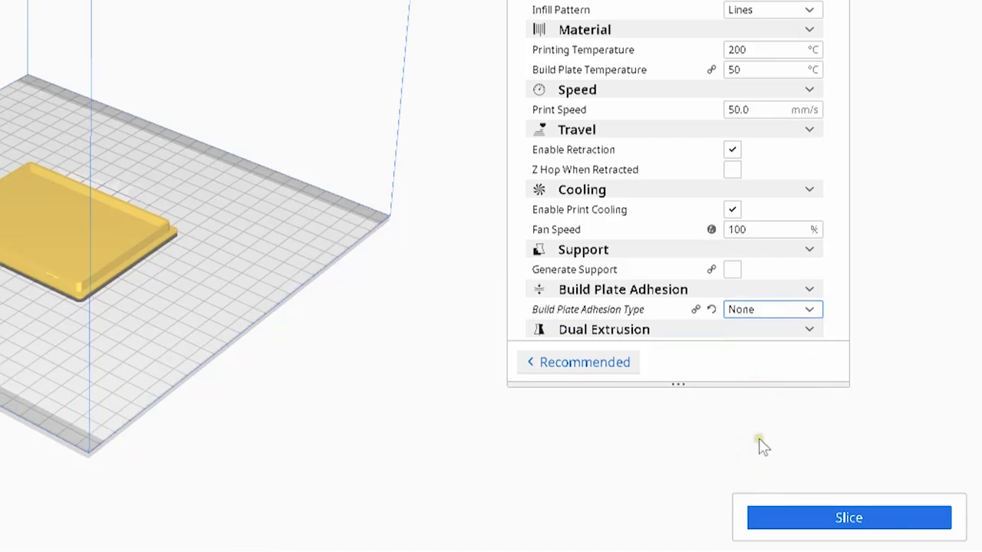
click(762, 381)
click(868, 518)
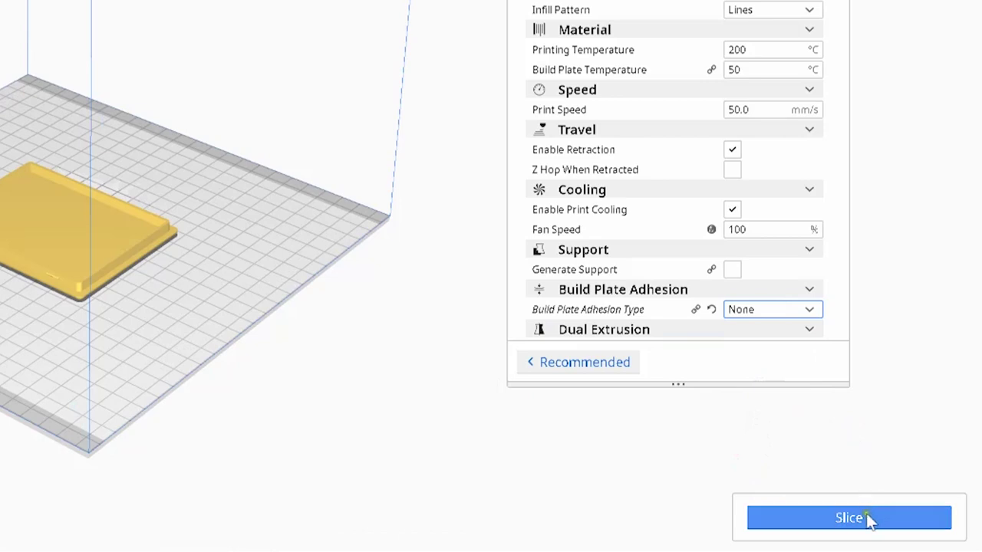
Step: Slice the box and drag the Preview layer slider down to inspect layer 1
click(867, 519)
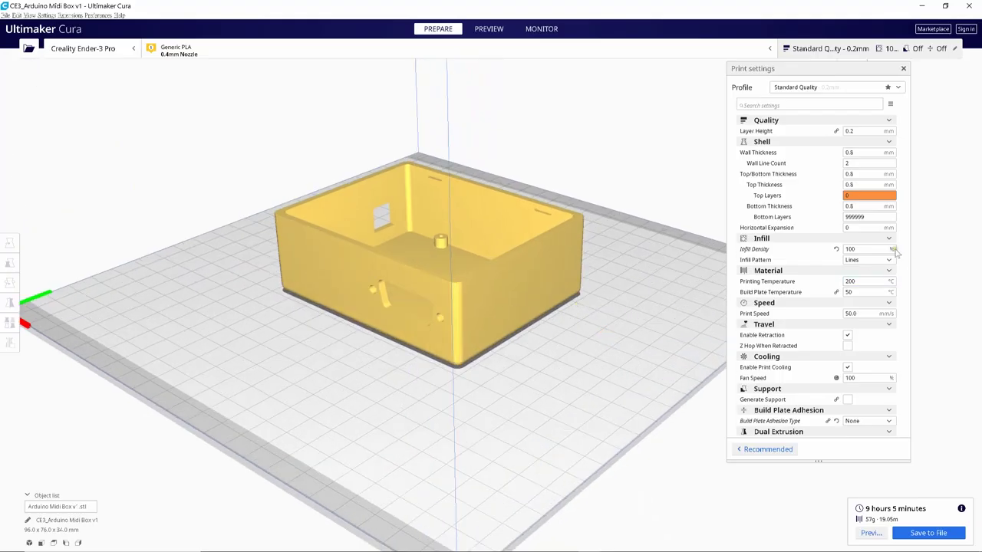
click(493, 27)
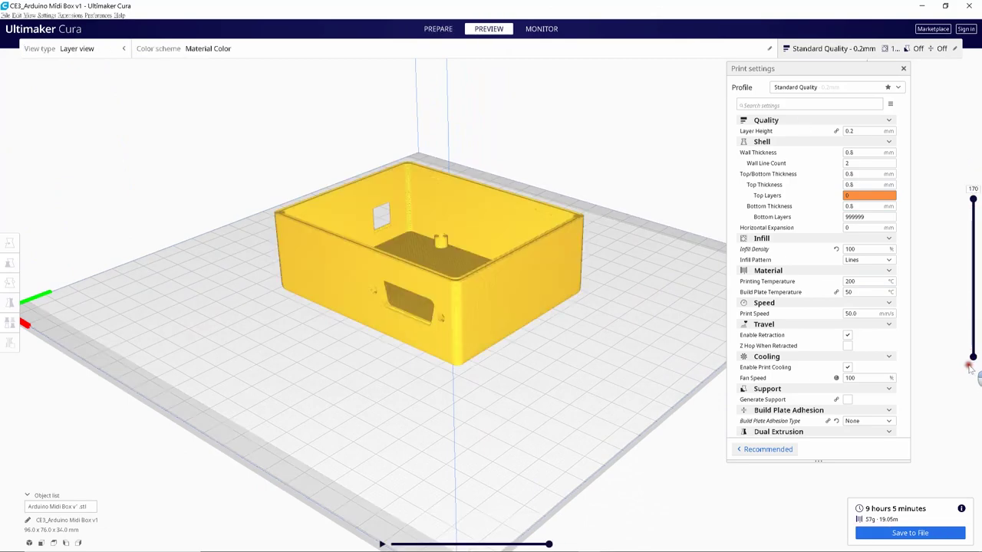
drag(973, 201, 974, 359)
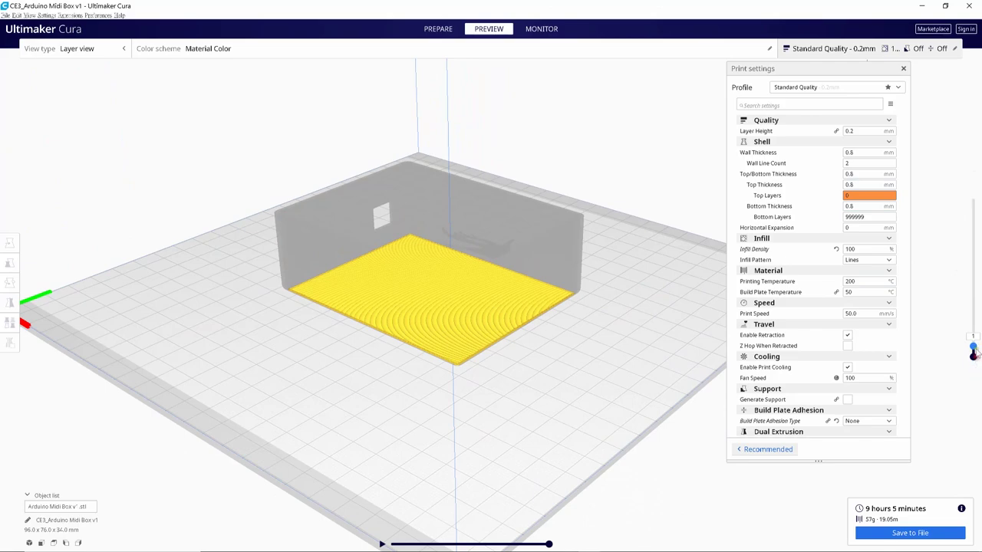
mouse_move(974, 349)
mouse_down()
mouse_move(974, 322)
mouse_move(974, 351)
mouse_up()
Step: Switch adhesion to Skirt, re-slice, and raise the layer slider to the floor with standoffs
click(876, 422)
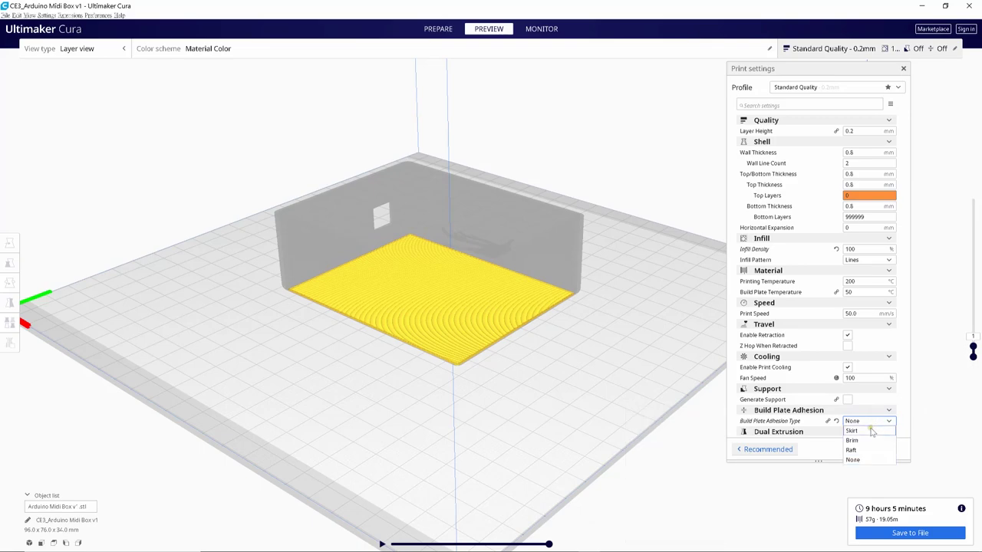
click(880, 440)
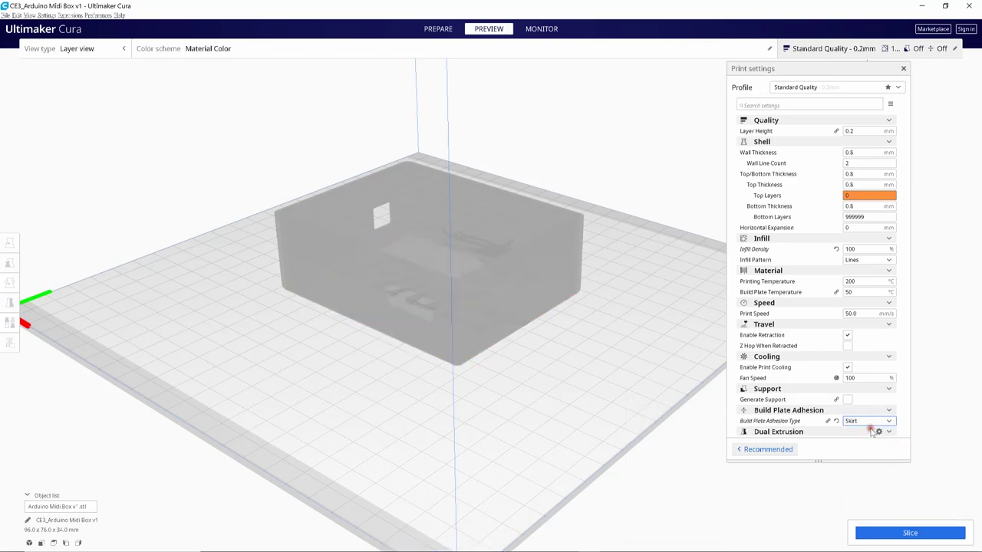
click(907, 535)
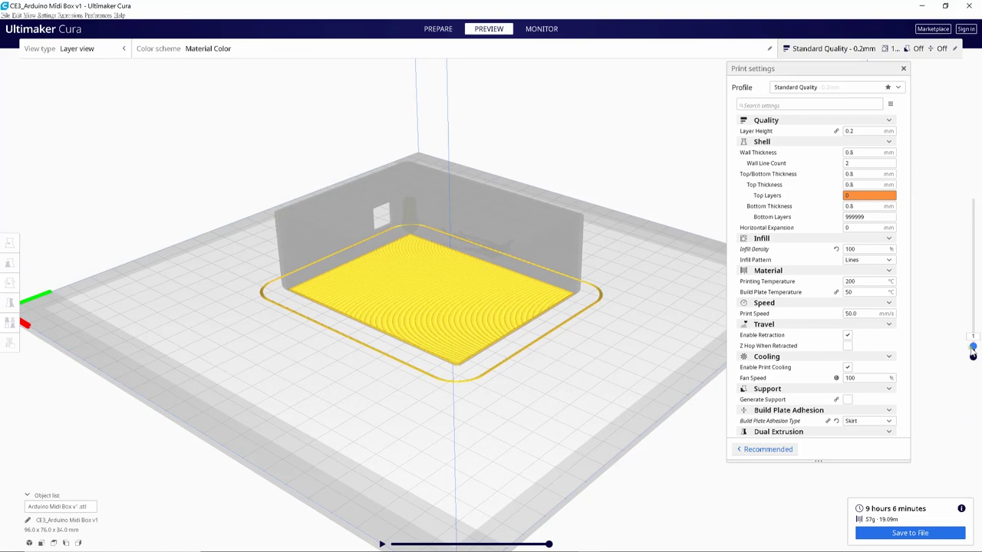
drag(972, 347, 977, 282)
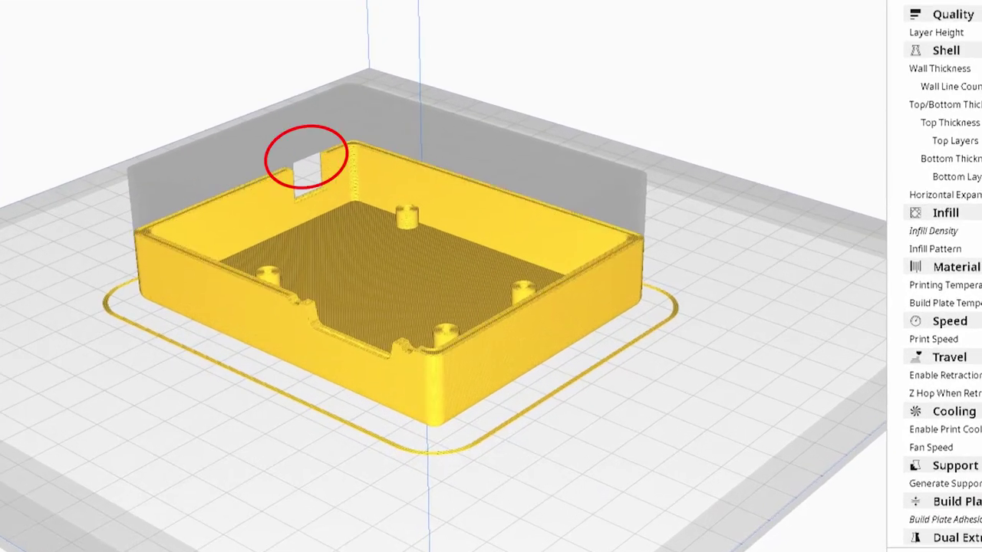
Step: Step the layer preview up through the rising walls past the front notch toward layer 170
key(Up)
key(Up)
key(Up)
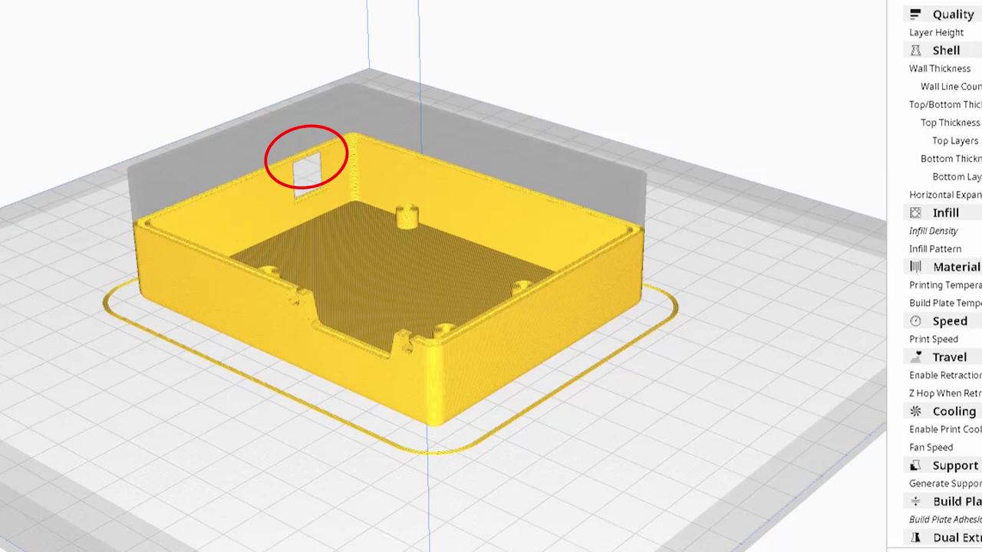
key(Up)
key(Up)
key(Up)
key(Up)
key(Up)
key(Up)
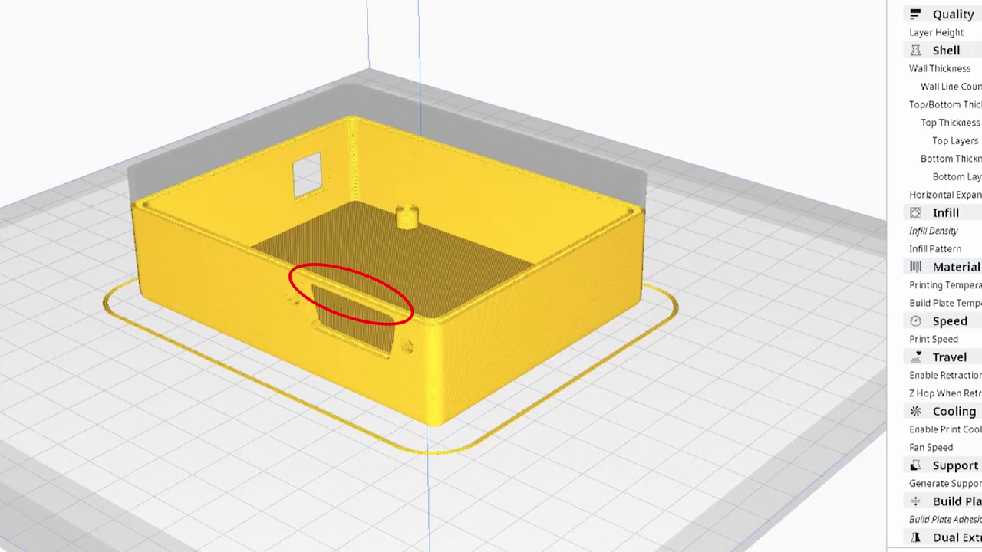
key(Up)
key(Up)
key(Up)
key(Up)
key(Up)
key(Up)
key(Up)
key(Up)
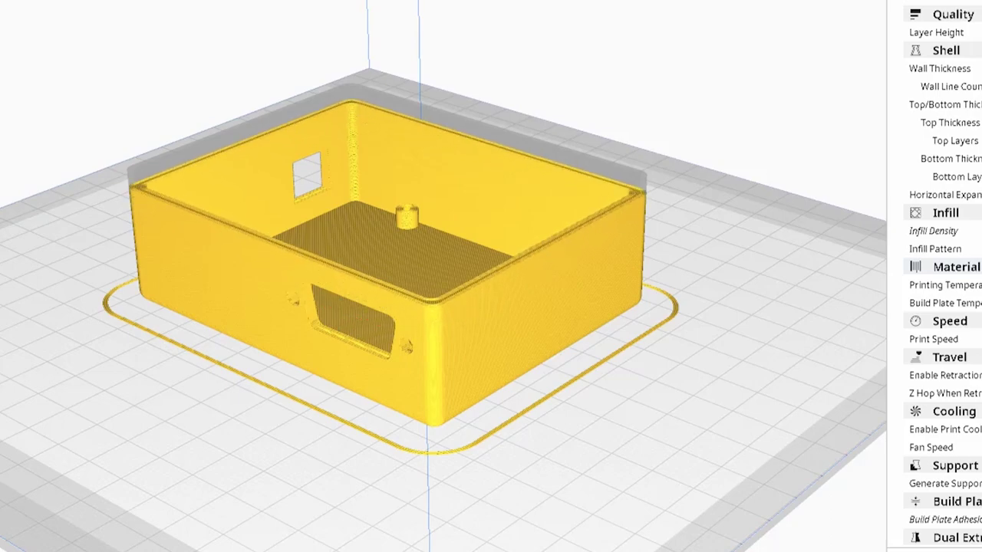
key(Up)
key(Up)
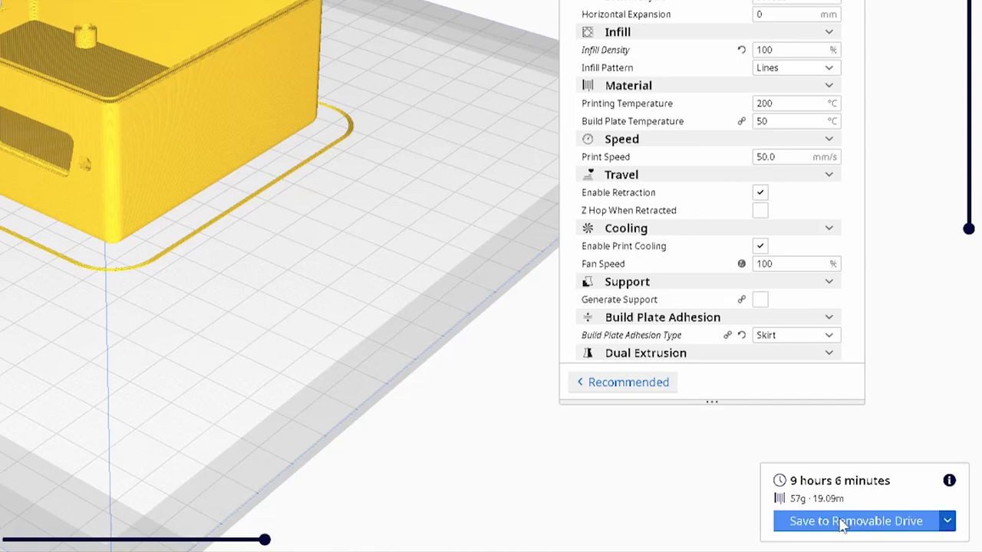
Step: Save the sliced box G-code as CE3_Arduino Midi Box v1.gcode to the removable drive
click(859, 524)
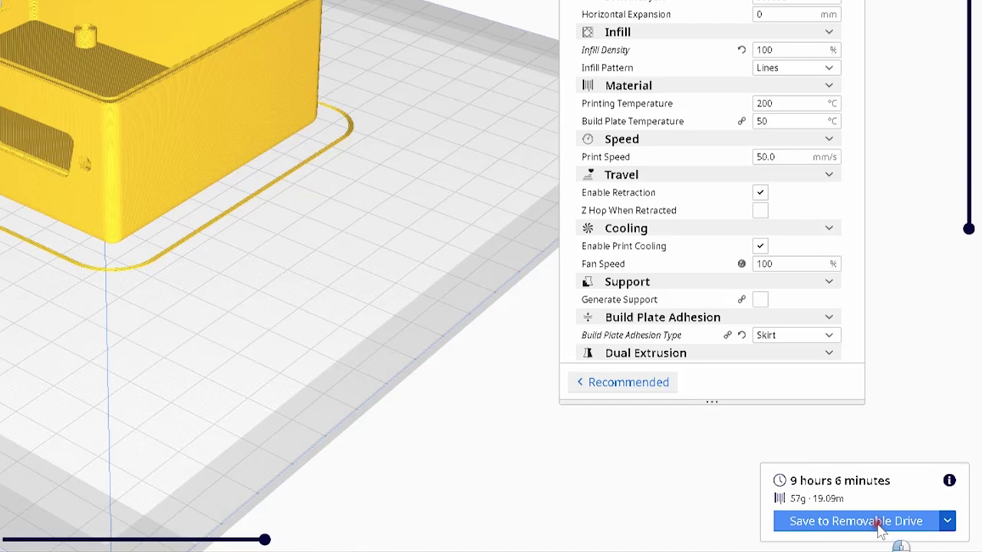
click(879, 525)
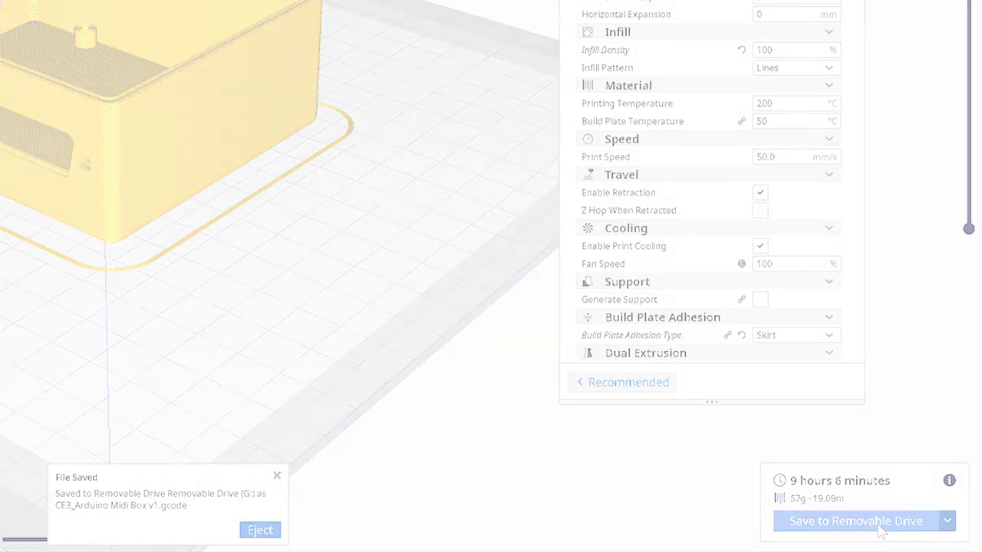